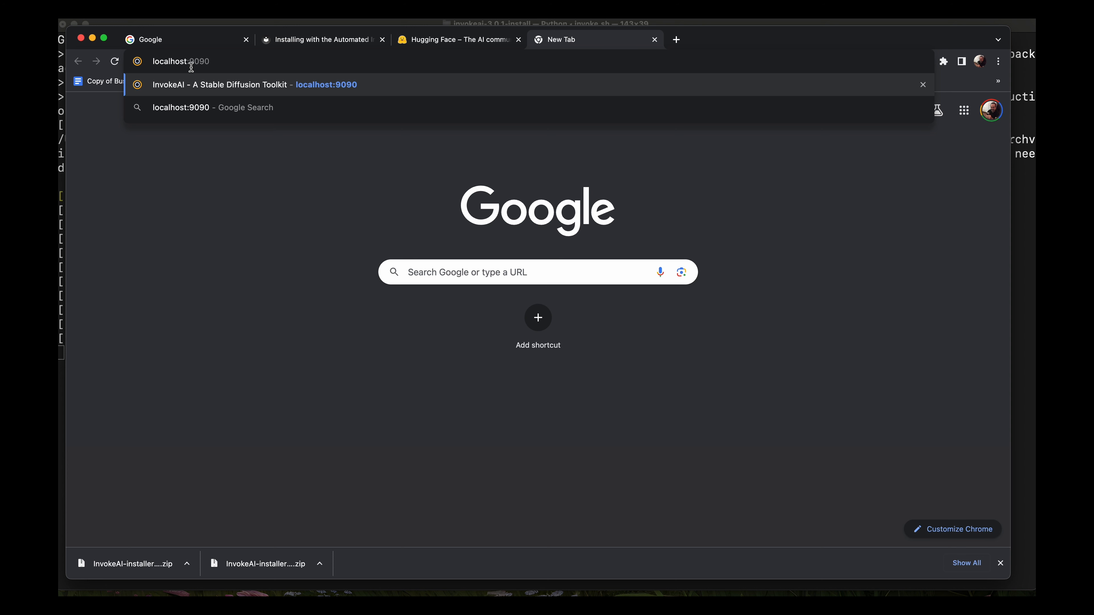
Load the local InvokeAI interface at localhost:9091.
key(BackSpace)
text(1)
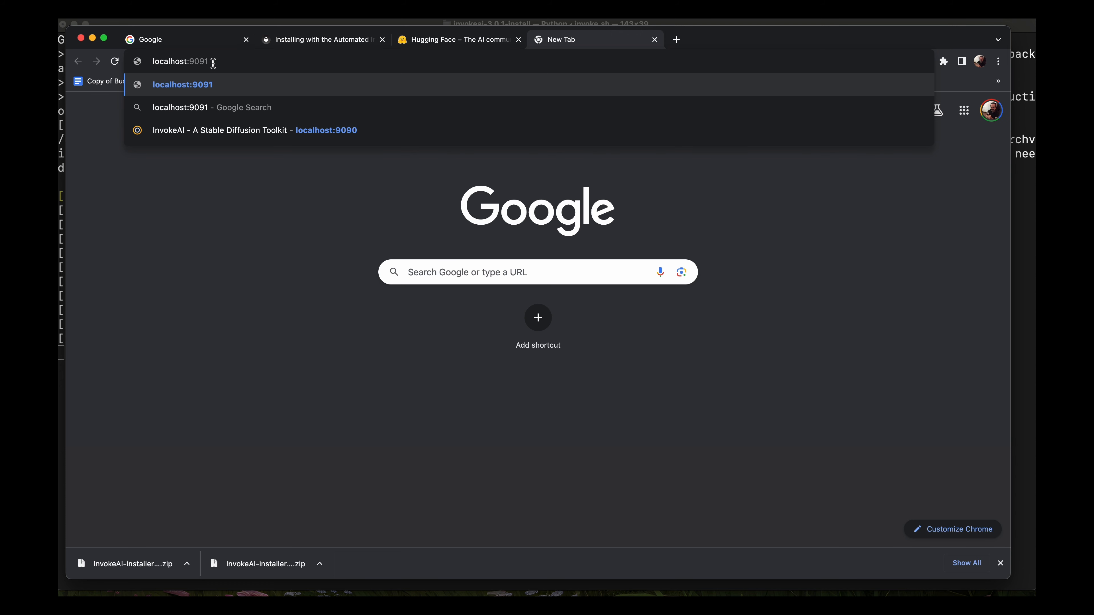
key(Return)
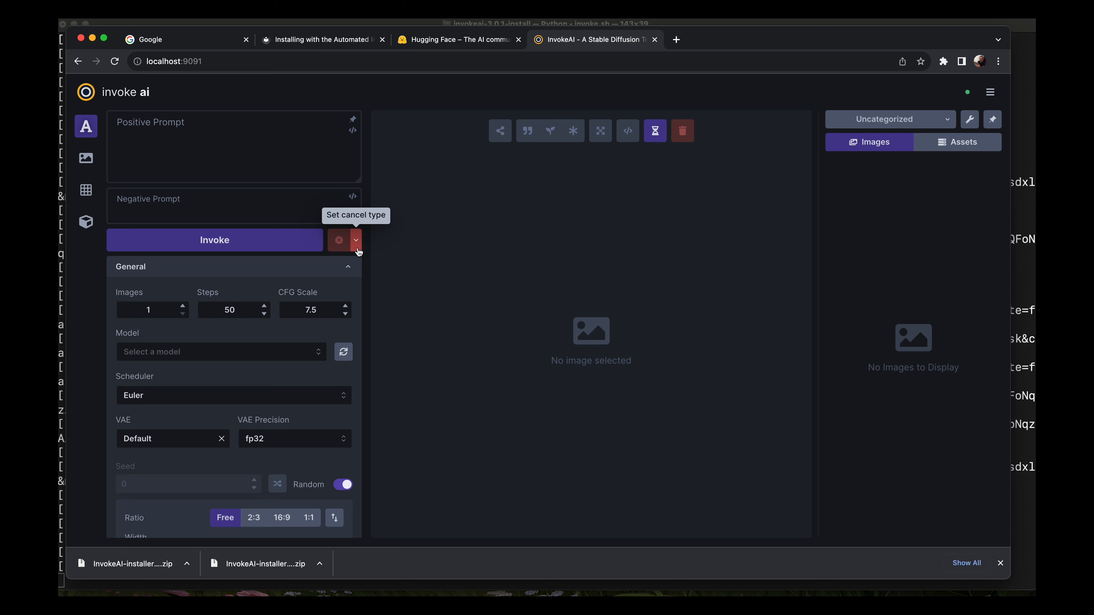
Choose stable-diffusion-xl-base-1-0 as the generation model.
click(202, 131)
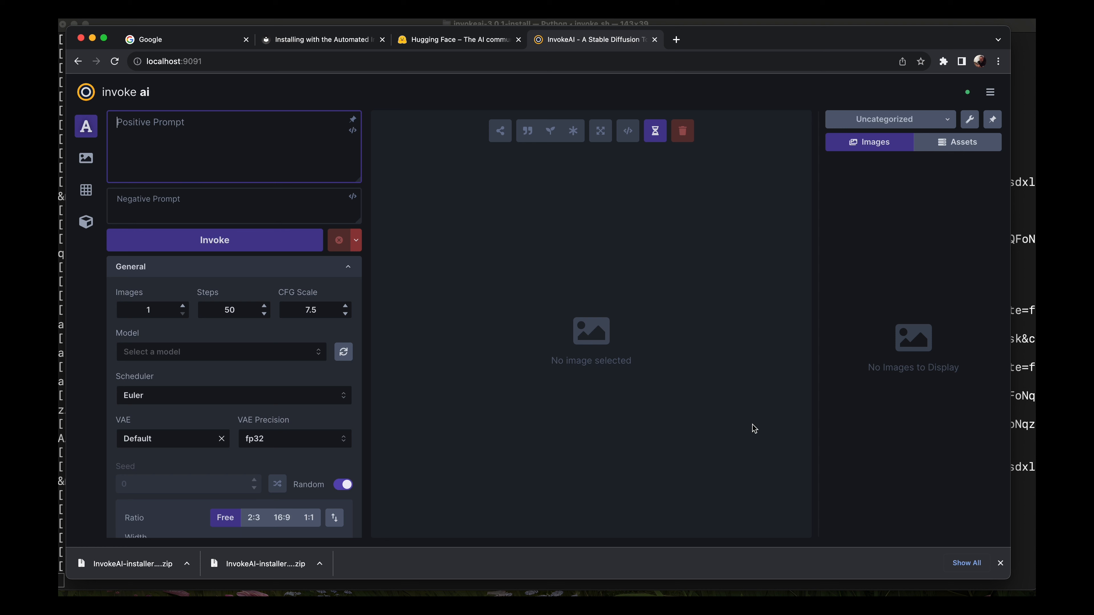
scroll(200, 332, down, 3)
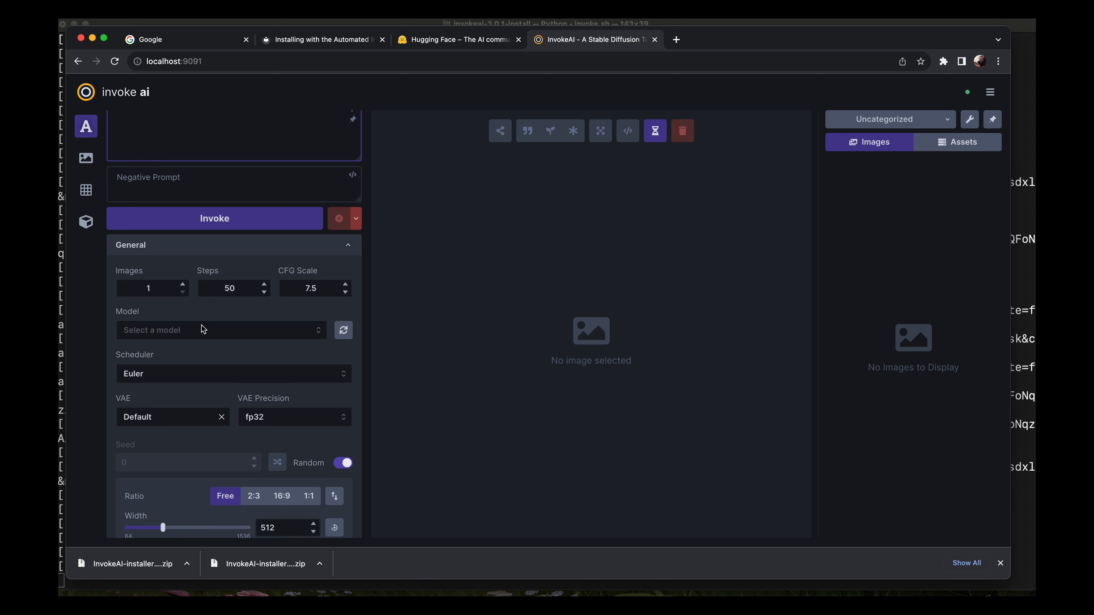
scroll(204, 328, up, 2)
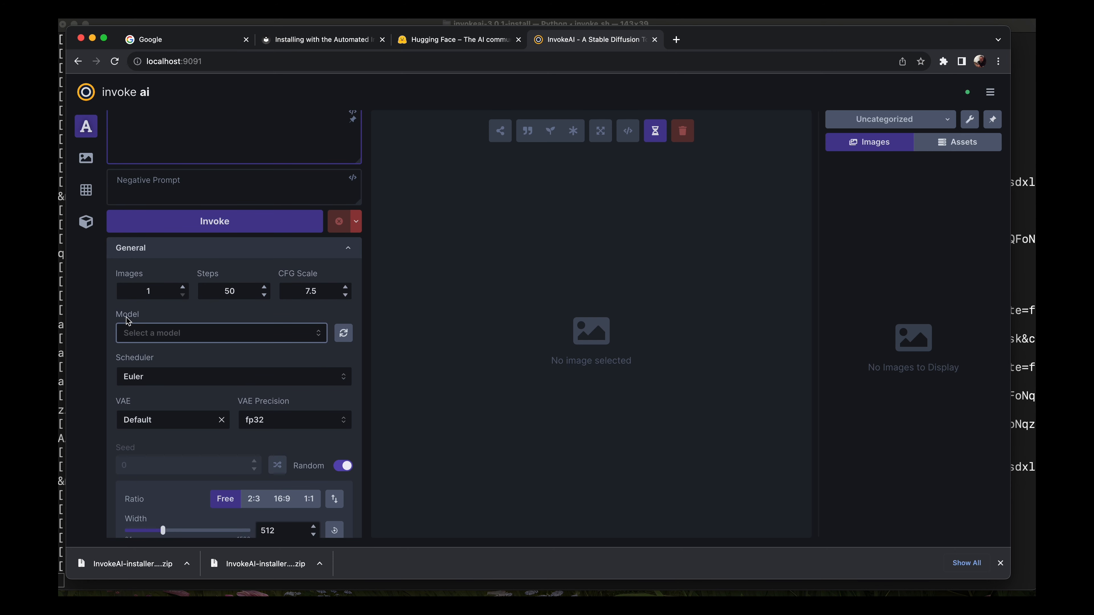
click(300, 337)
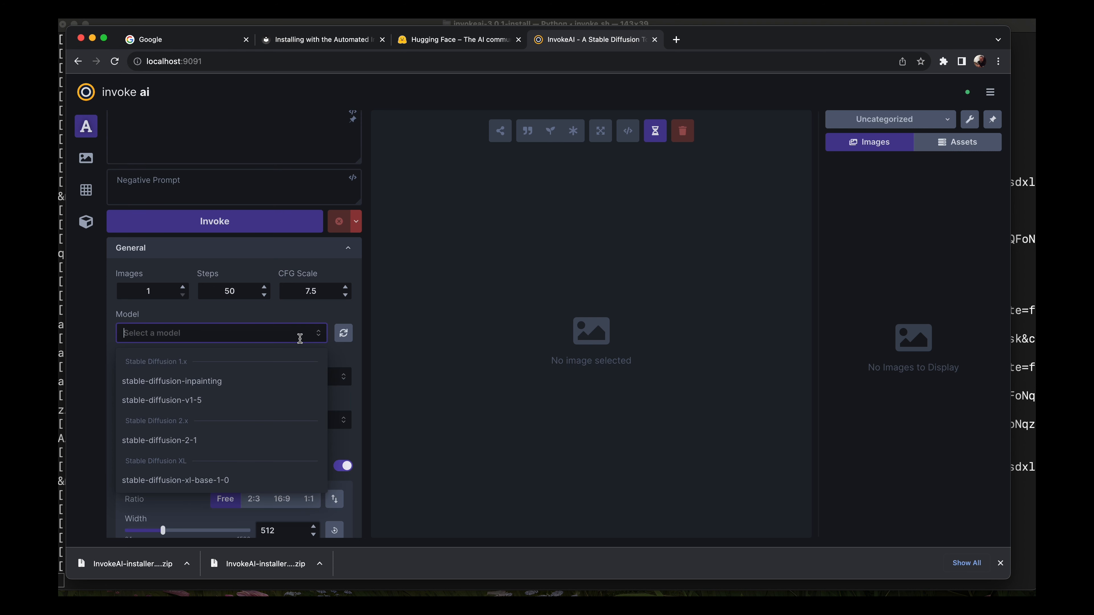
scroll(276, 412, down, 1)
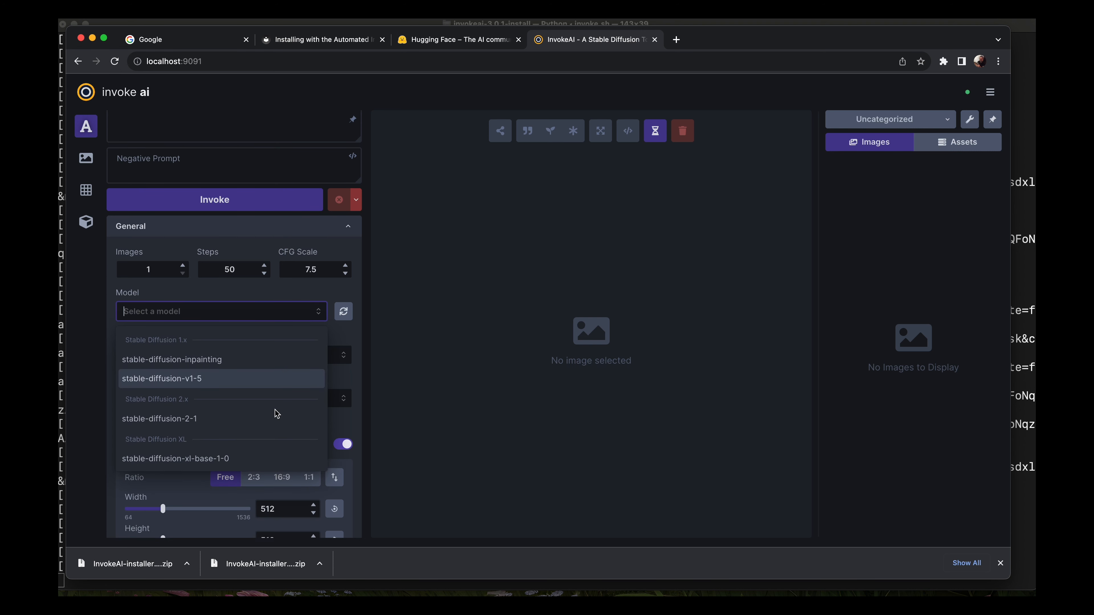
click(256, 455)
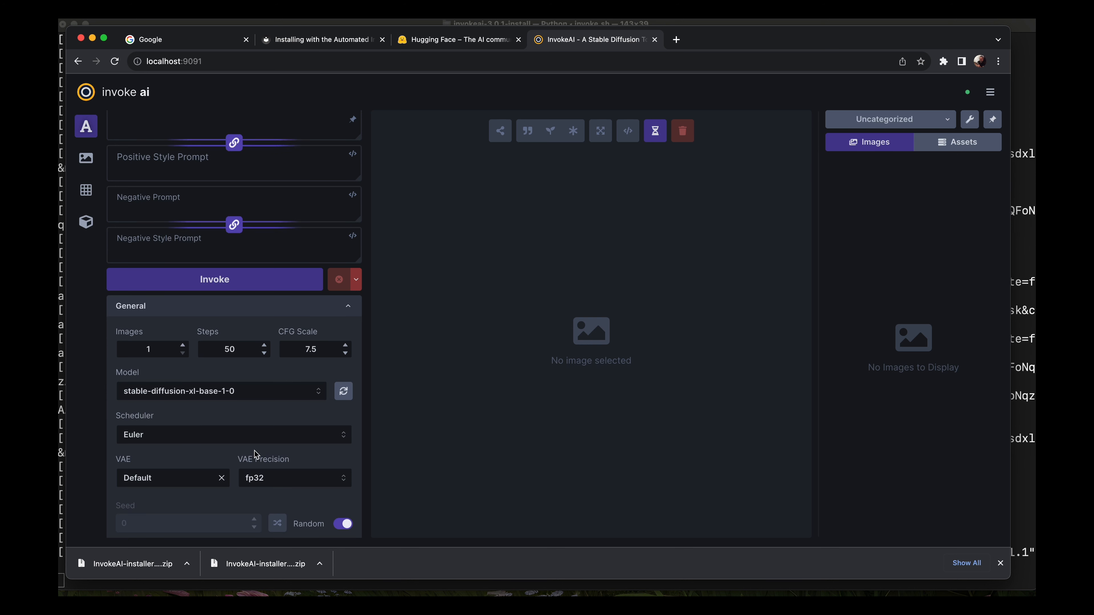
Enter "hyperrealistic photo of a fluffy havanese dog" as the positive prompt.
scroll(295, 334, up, 2)
scroll(294, 334, up, 1)
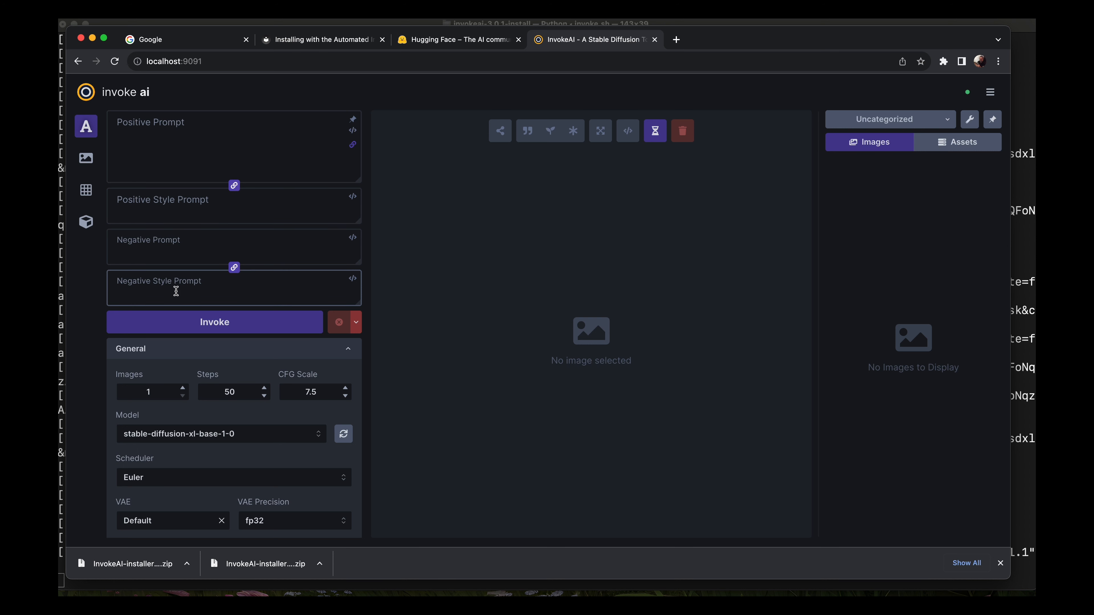
click(194, 141)
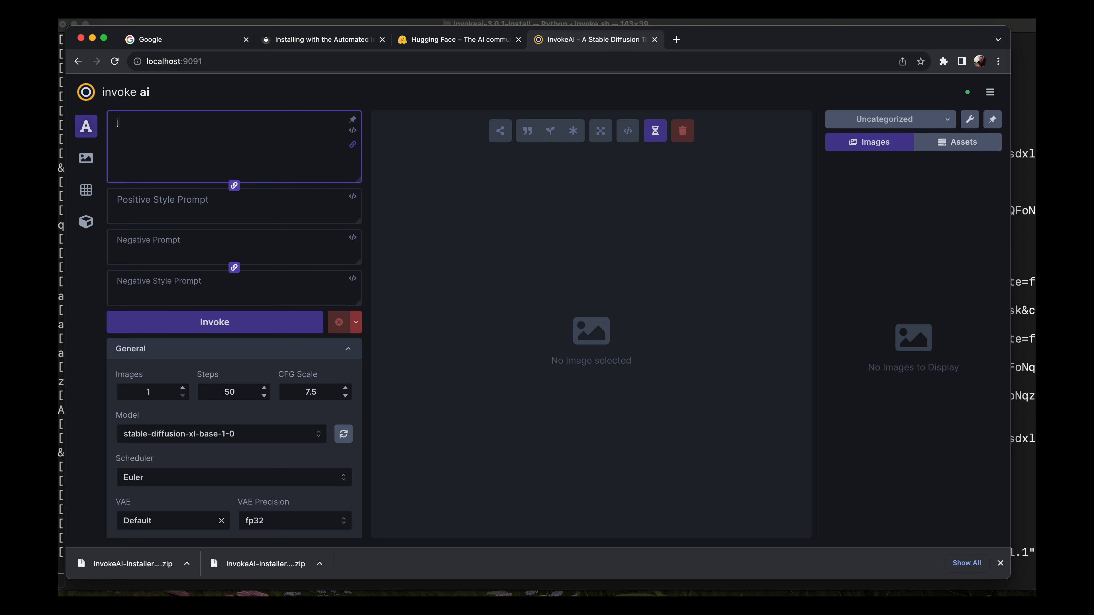
text(hyperrealistic photo of a fluffy havanese dog)
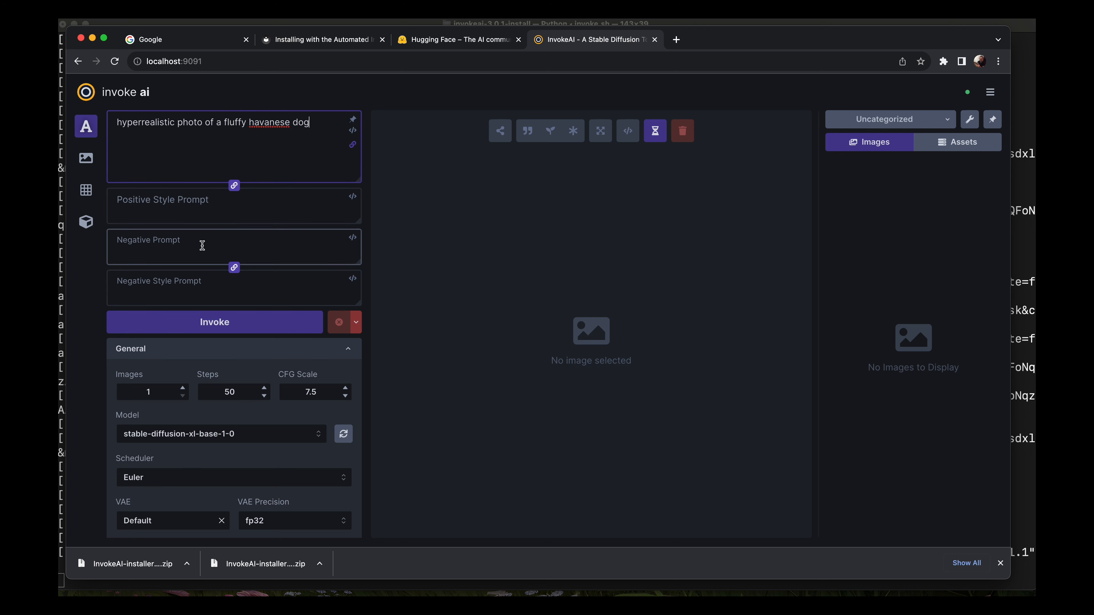
Examine the prompt fields and the general generation settings, including the steps and CFG scale.
scroll(232, 247, down, 5)
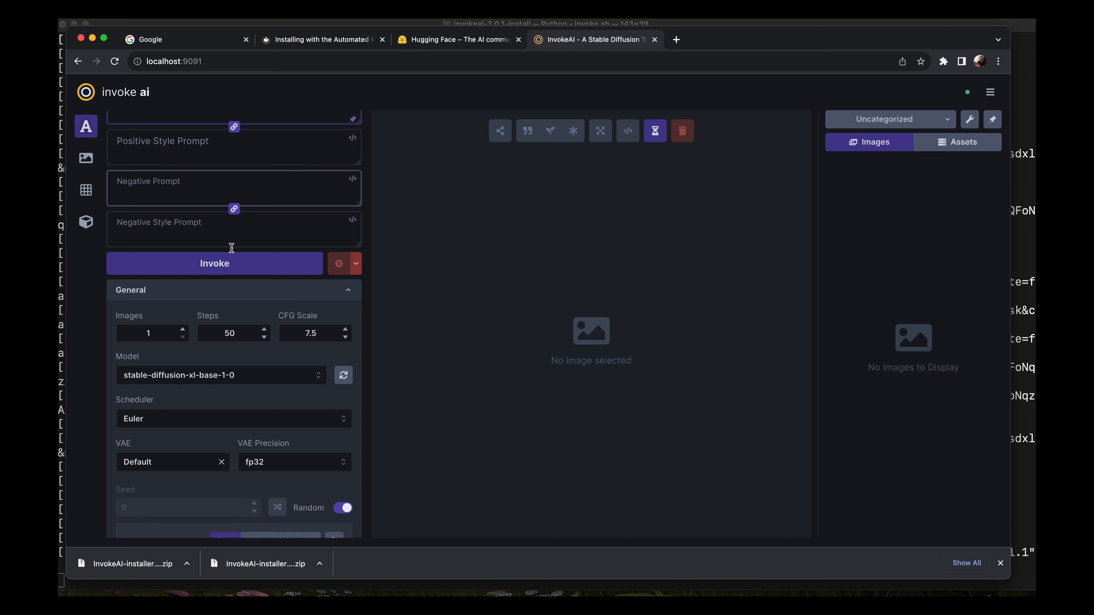
scroll(232, 248, down, 2)
scroll(231, 248, up, 2)
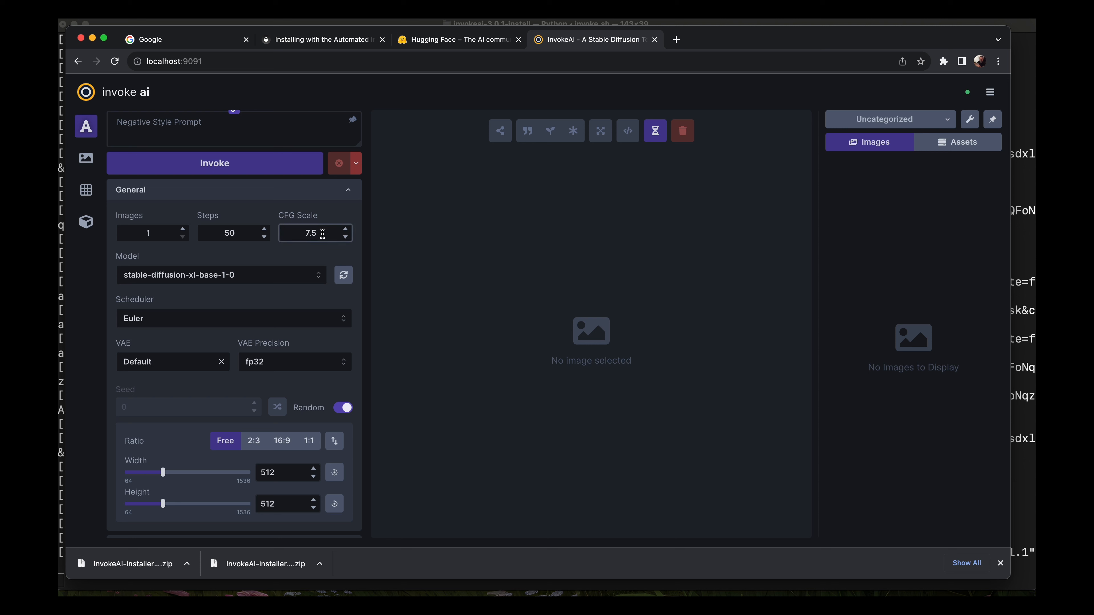
drag(301, 233, 321, 236)
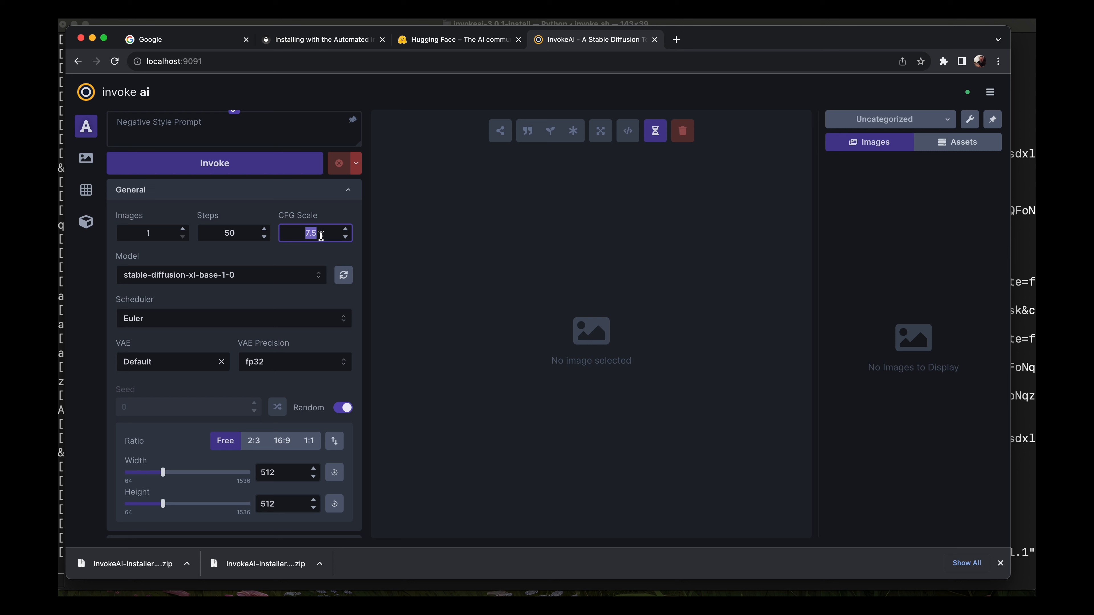
scroll(321, 235, up, 1)
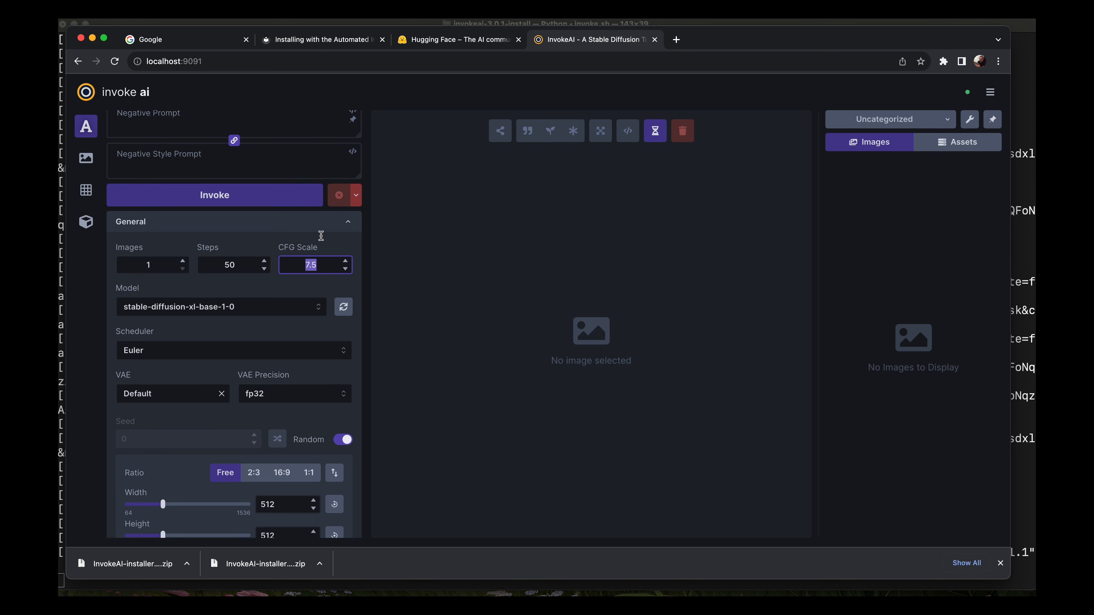
scroll(320, 235, up, 1)
scroll(321, 236, up, 3)
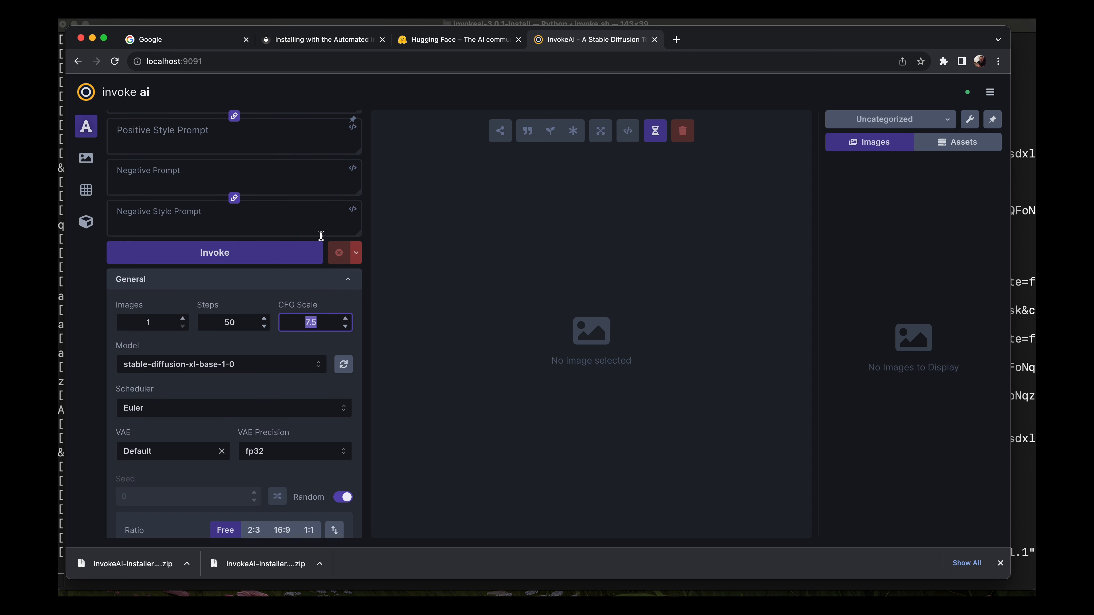
scroll(321, 235, up, 1)
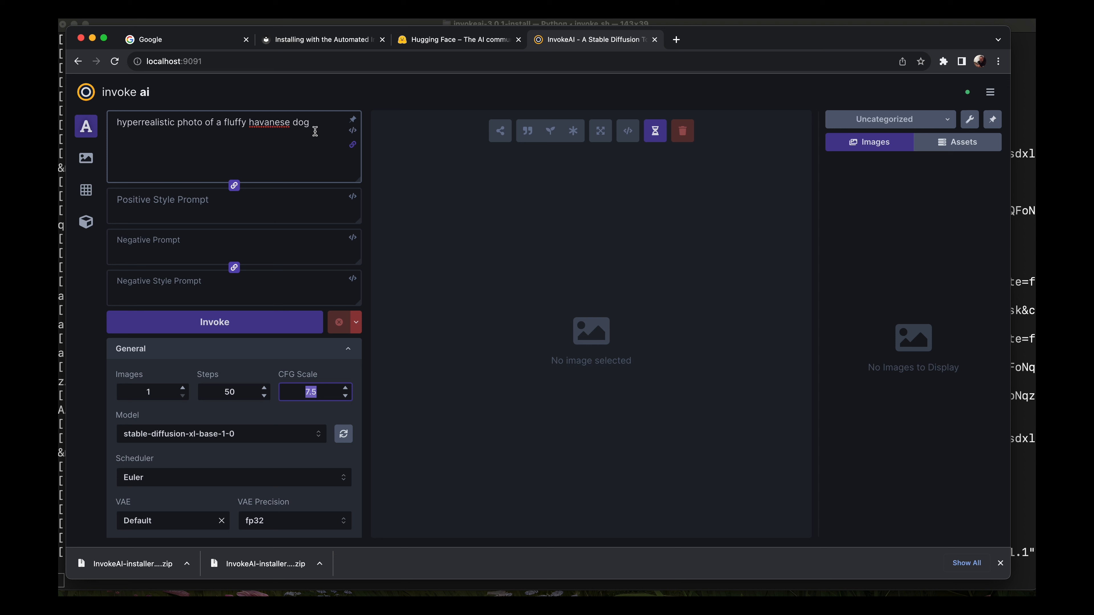
click(318, 396)
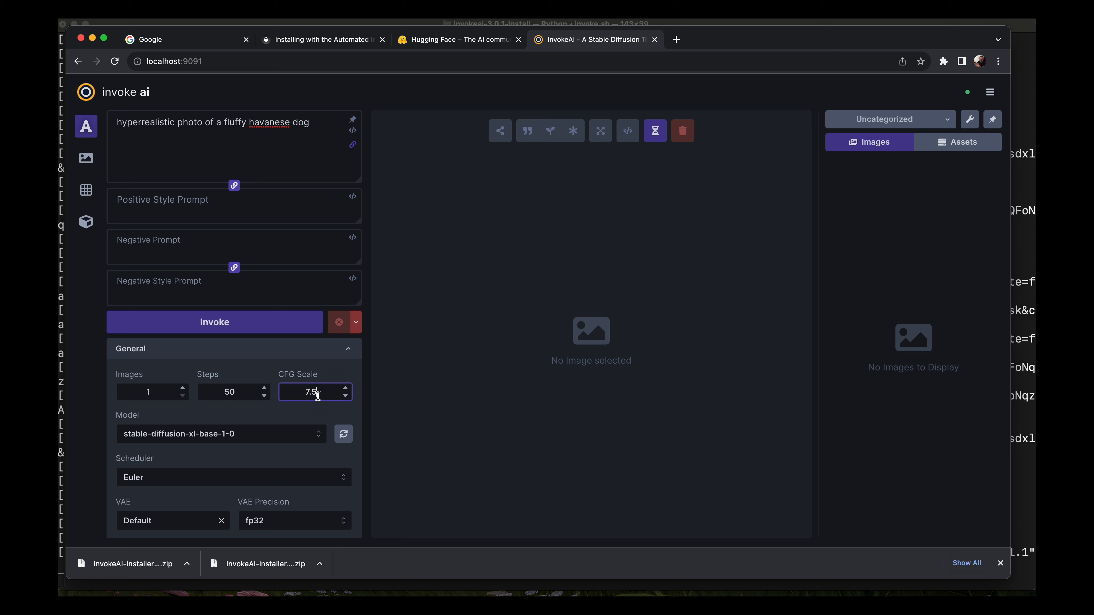
scroll(318, 395, down, 1)
scroll(318, 396, up, 1)
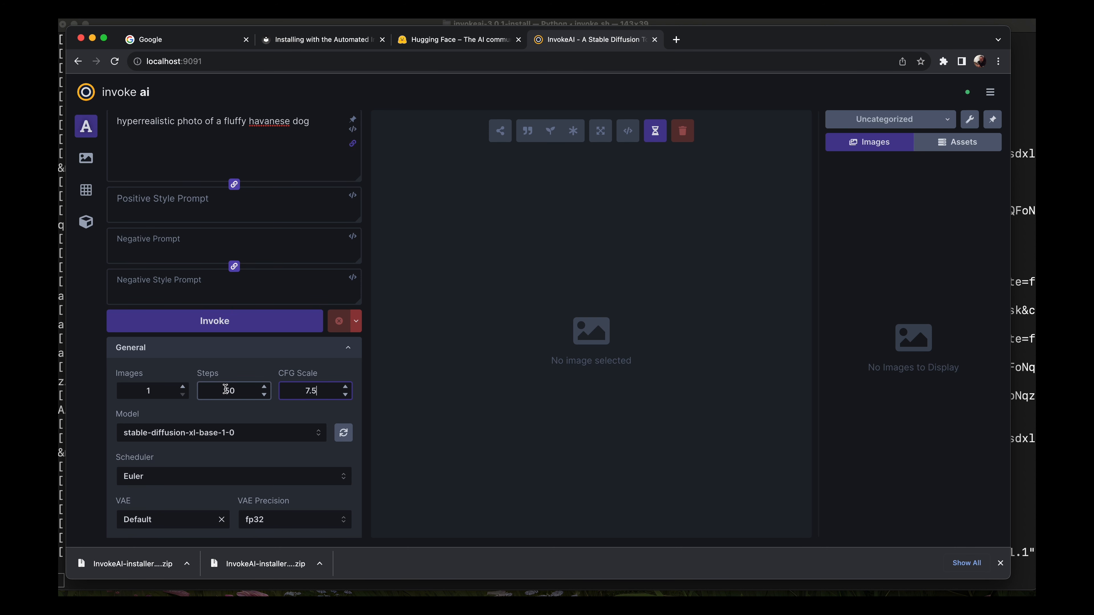
Set the general scheduler to LMS Karras and the VAE to sdxl-1-0-vae-fix.
scroll(225, 389, down, 3)
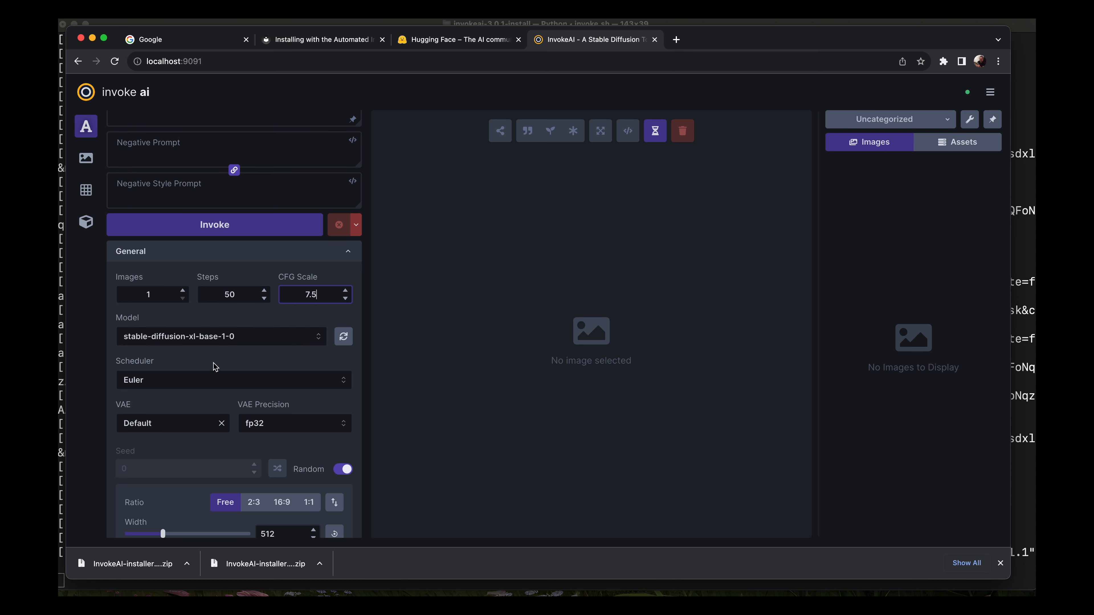
scroll(246, 345, down, 3)
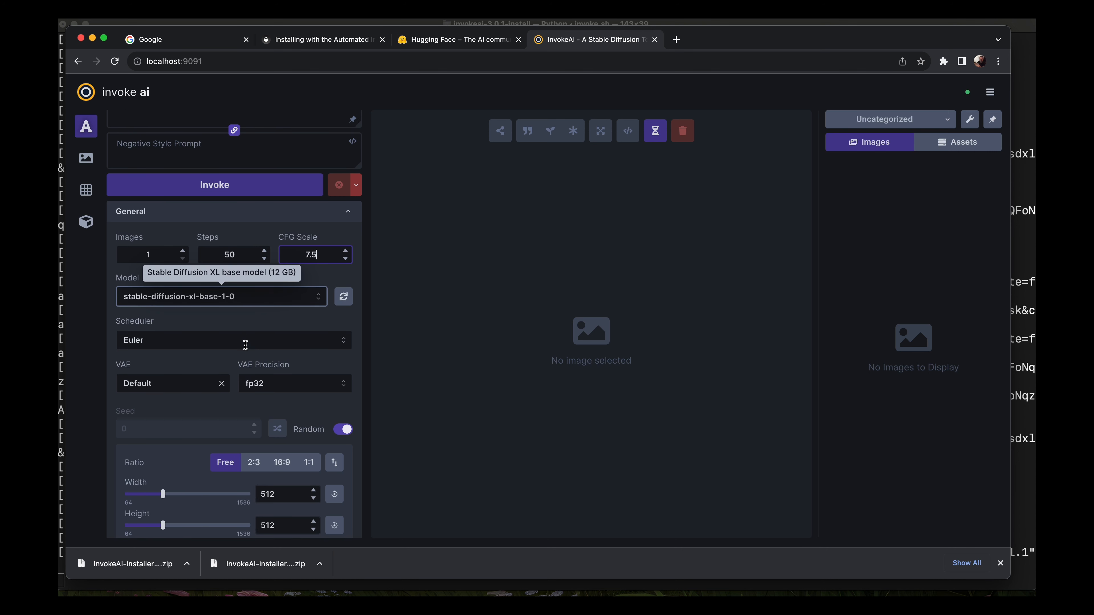
click(240, 307)
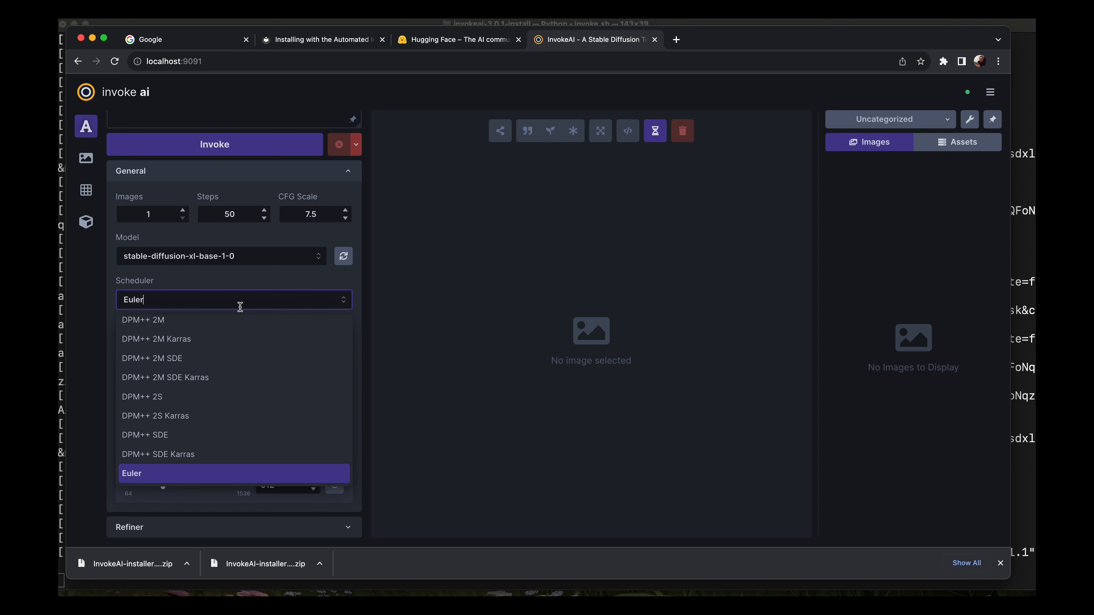
scroll(241, 354, down, 1)
scroll(242, 353, down, 5)
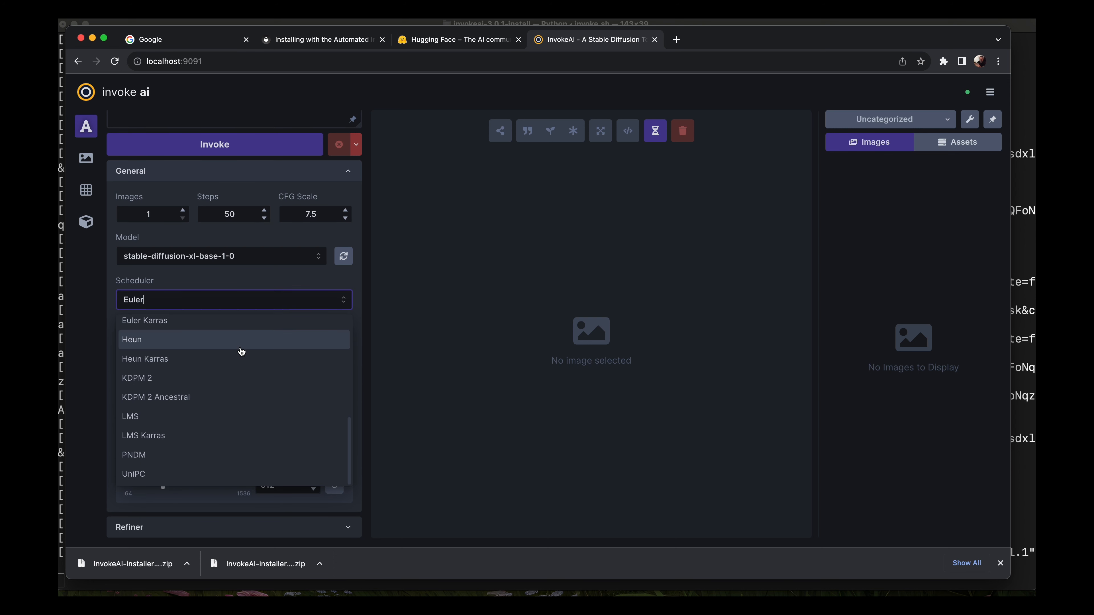
click(168, 439)
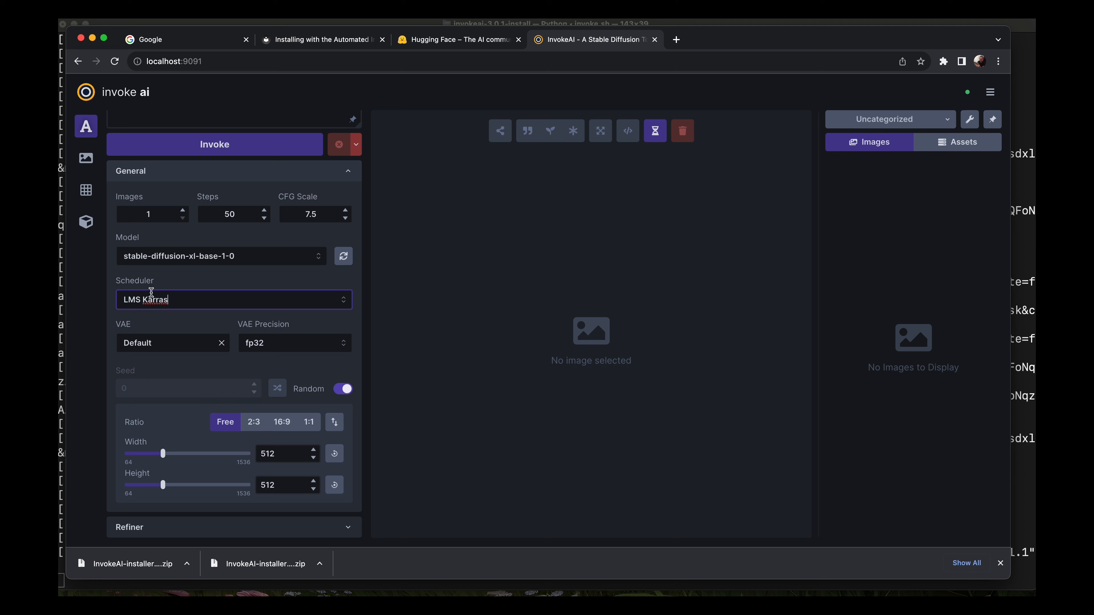
click(190, 348)
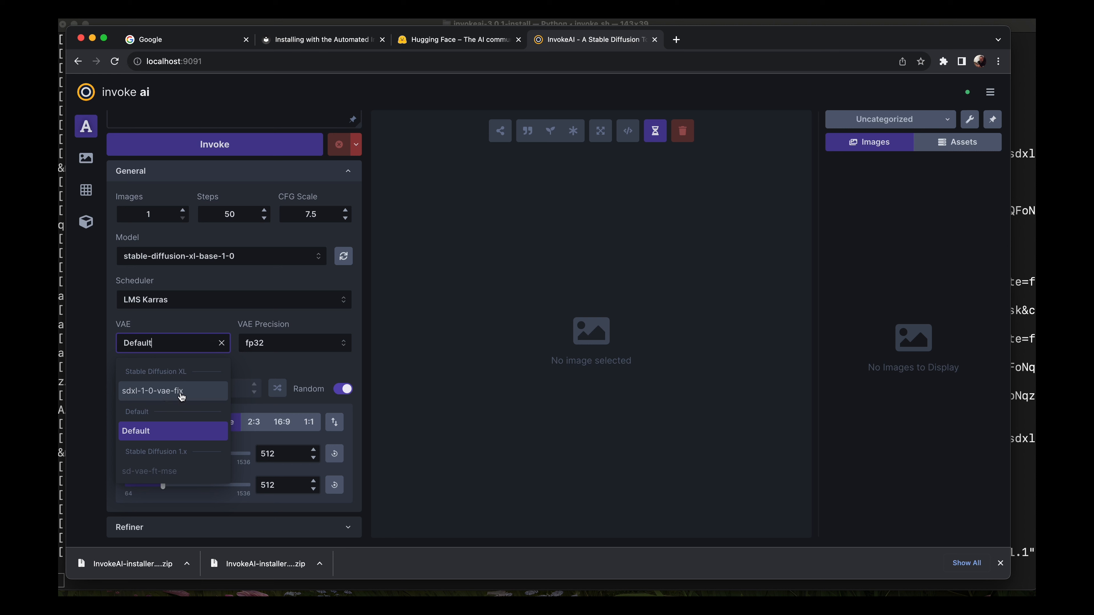
click(181, 396)
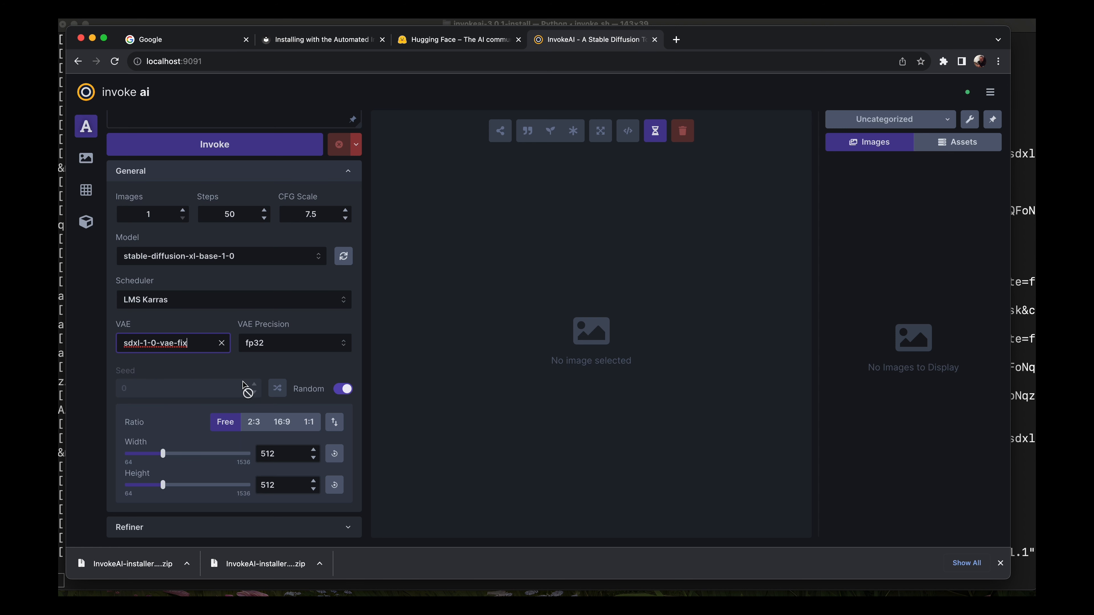
Set the image width and height to 1024 and, after trying the 2:3 and 16:9 ratios, choose the 1:1 ratio.
scroll(244, 386, down, 3)
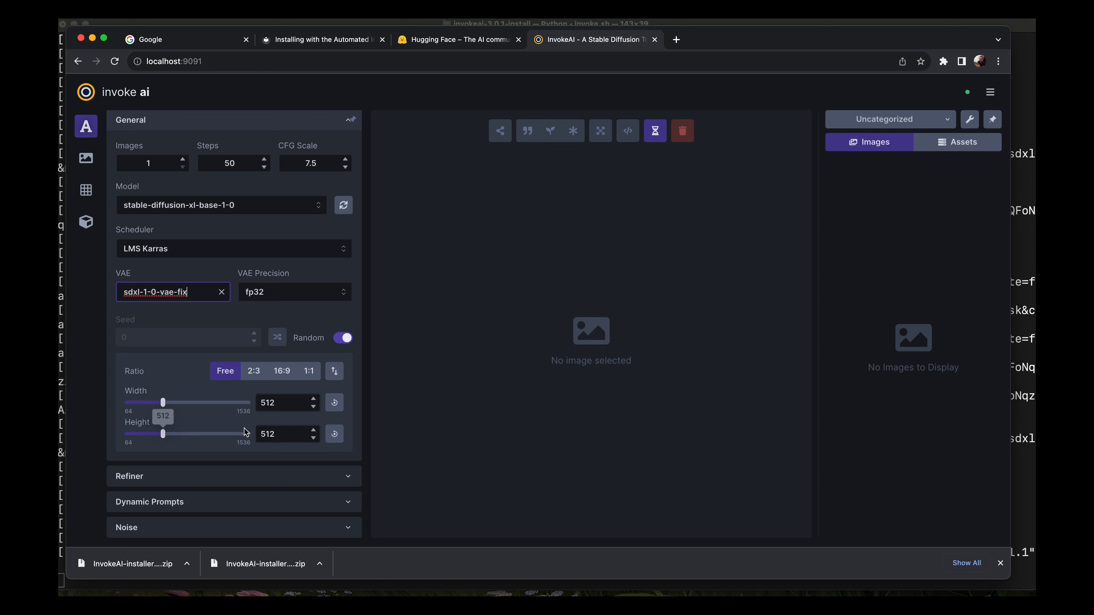
double_click(280, 404)
text(1024)
double_click(280, 434)
text(1)
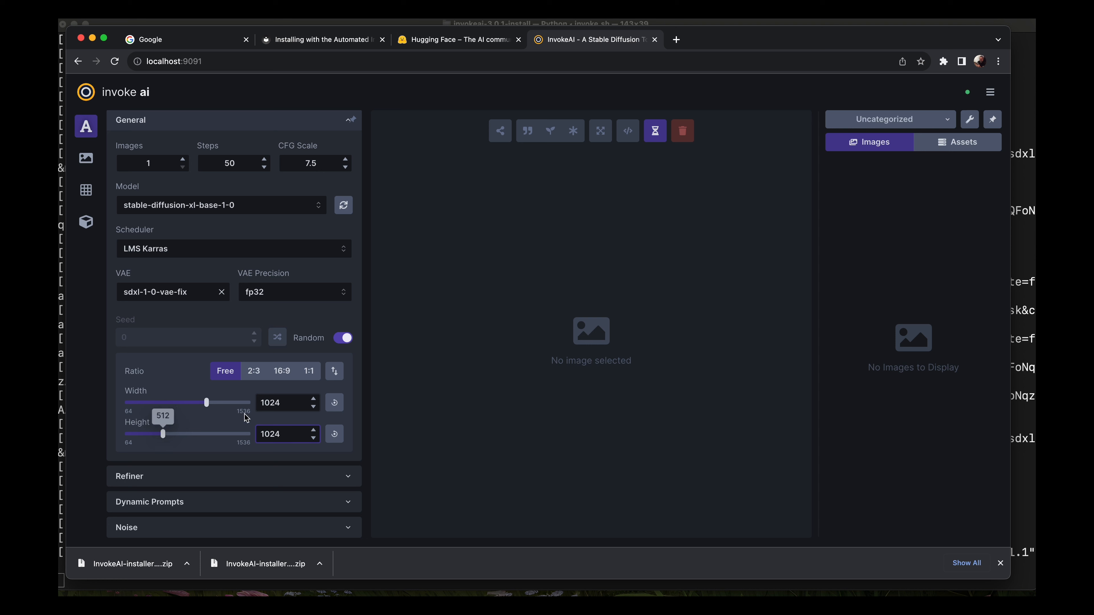
click(255, 371)
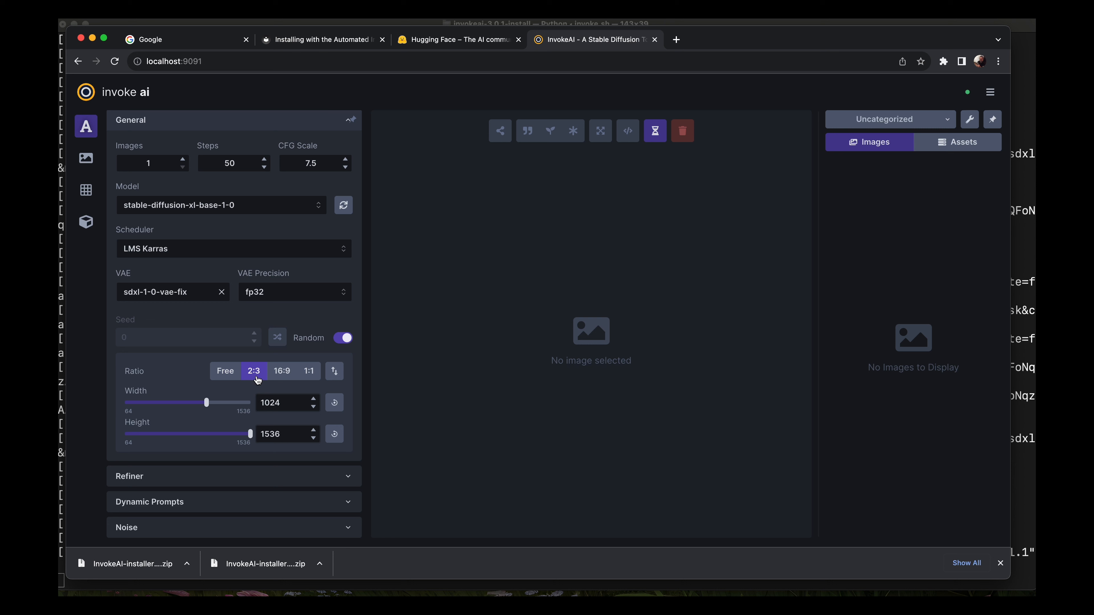
click(282, 371)
click(308, 371)
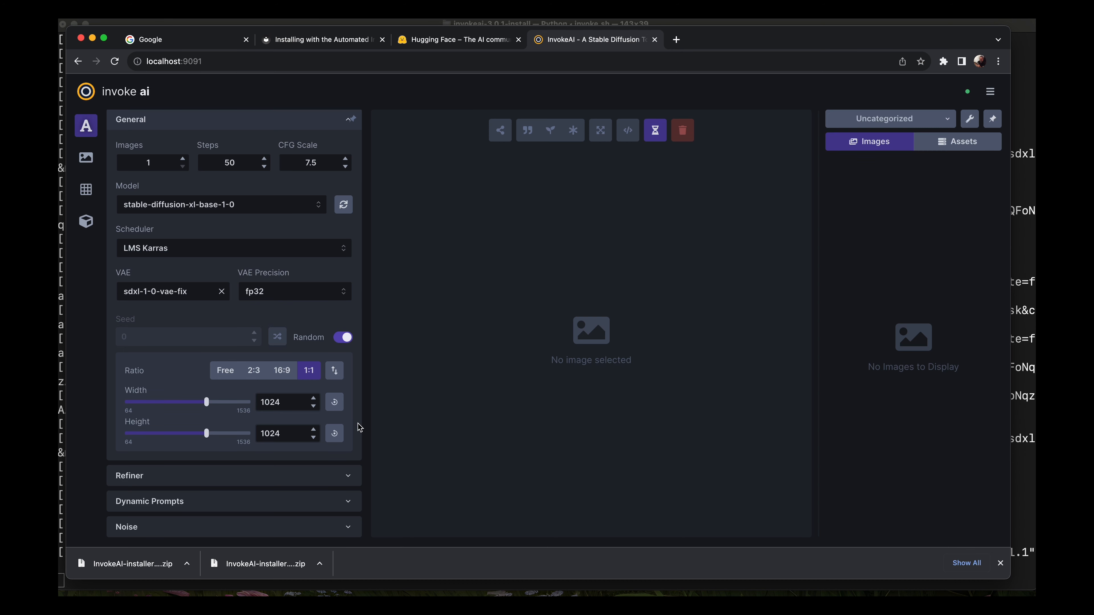
Enable the refiner and choose stable-diffusion-xl-refiner-1-0 as its model.
click(349, 481)
scroll(350, 481, down, 5)
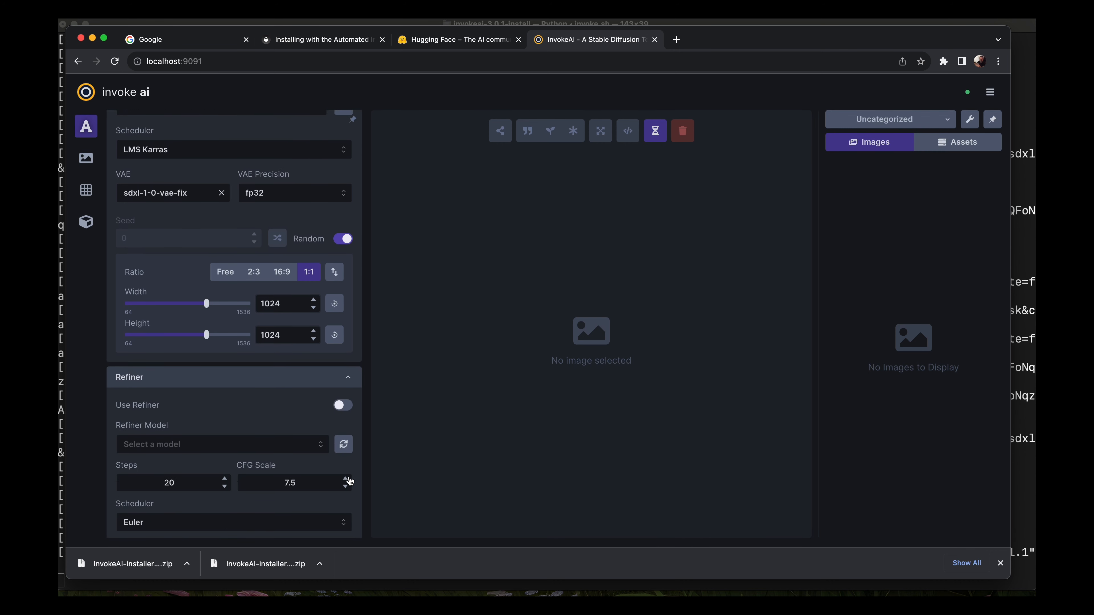
scroll(354, 477, down, 2)
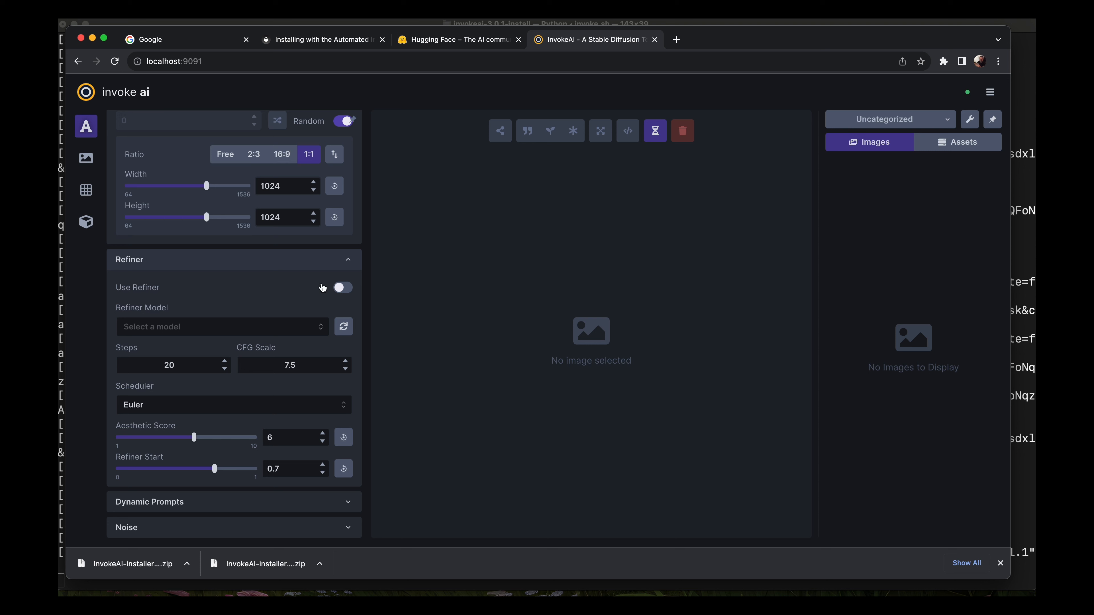
click(350, 292)
click(278, 324)
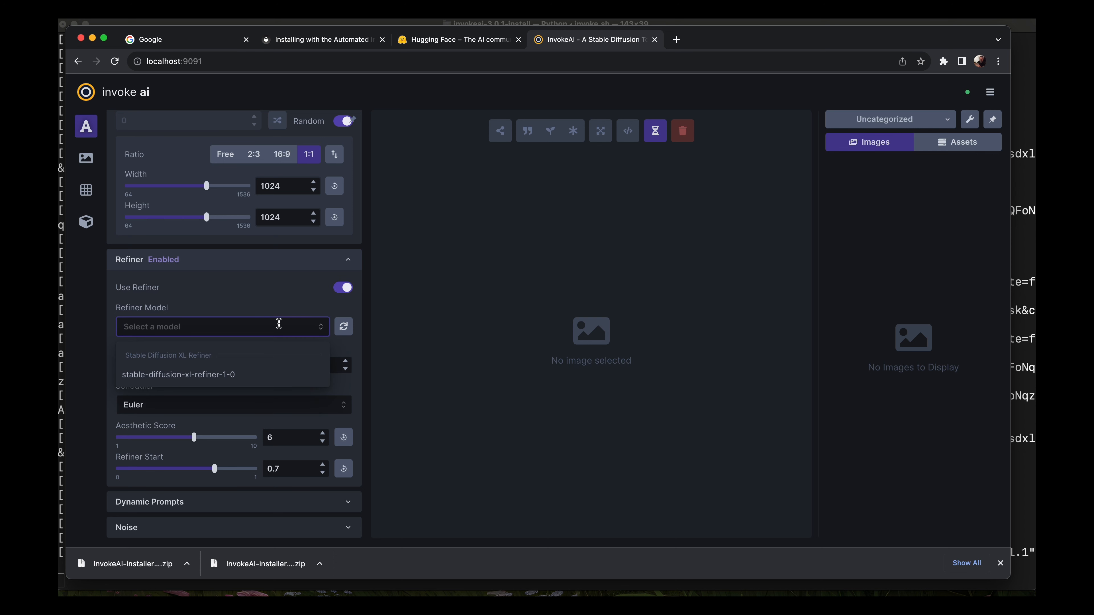
click(252, 377)
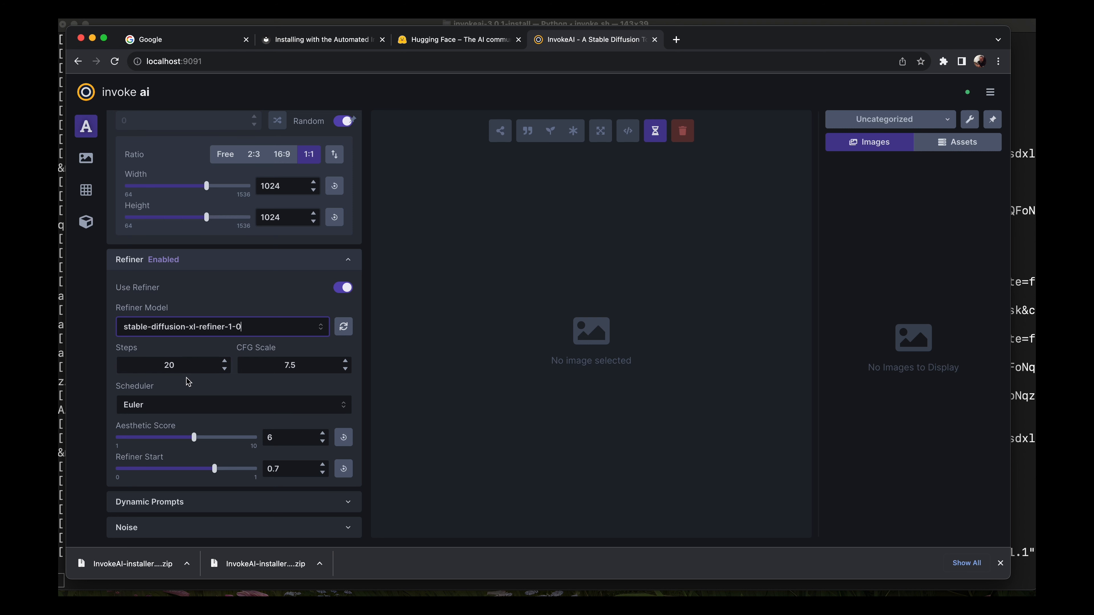
Set the refiner's scheduler to LMS Karras.
click(166, 404)
scroll(208, 313, down, 5)
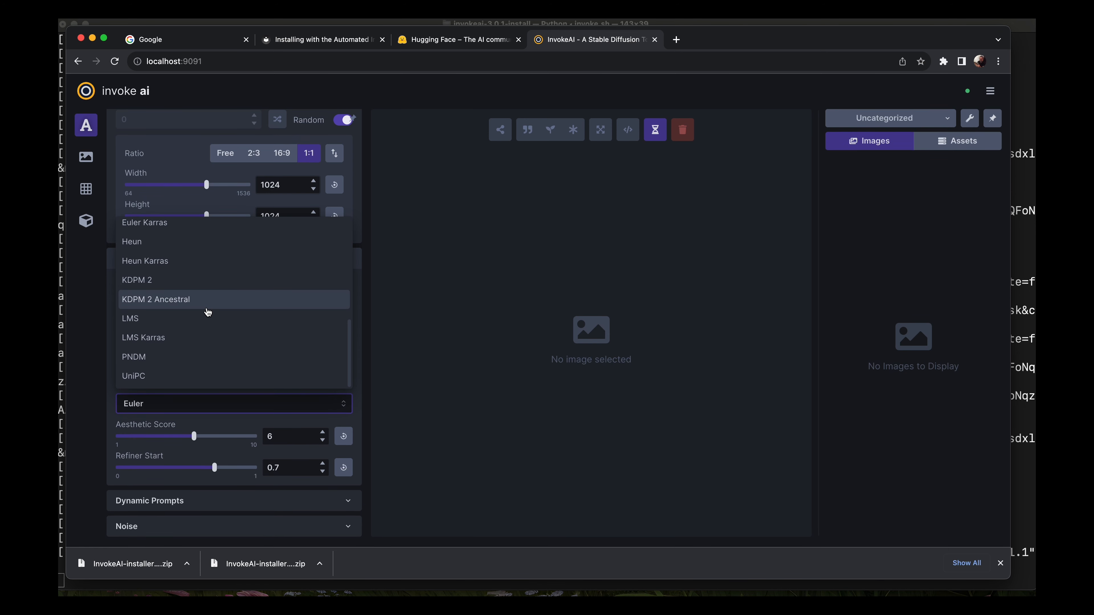
click(191, 337)
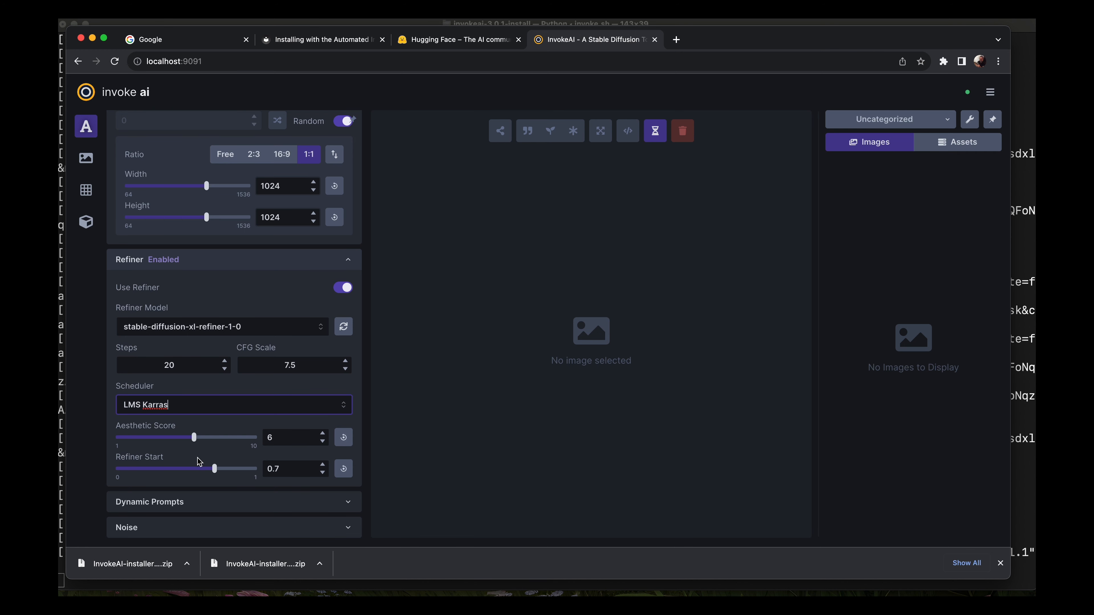
Set the Refiner Start value to 0.8.
mouse_move(199, 440)
mouse_move(178, 471)
mouse_move(215, 474)
drag(217, 474, 230, 473)
click(273, 474)
scroll(273, 474, up, 6)
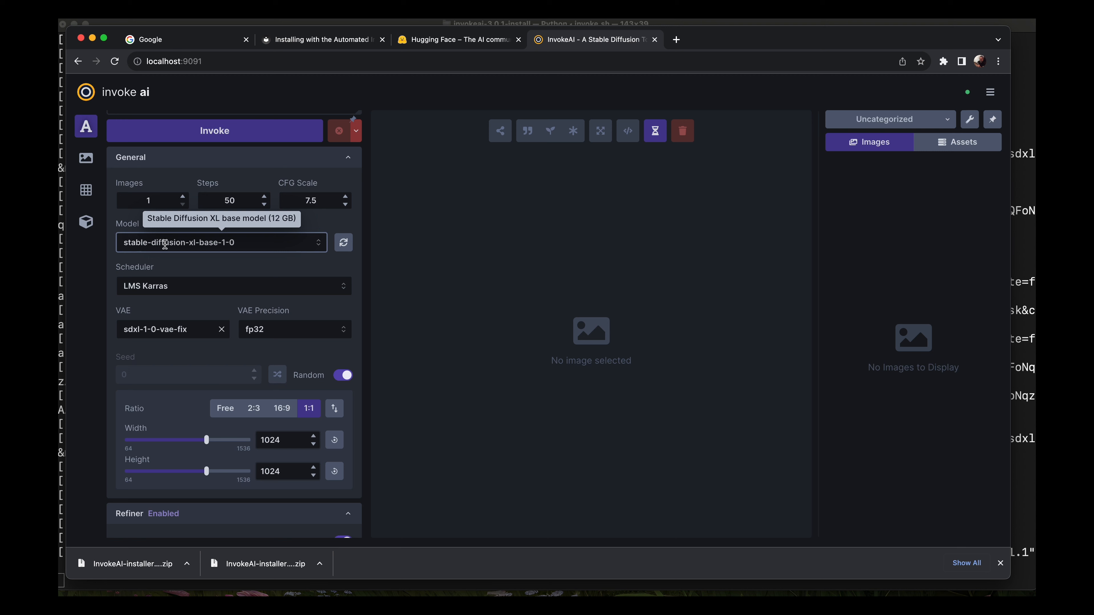
scroll(165, 245, down, 6)
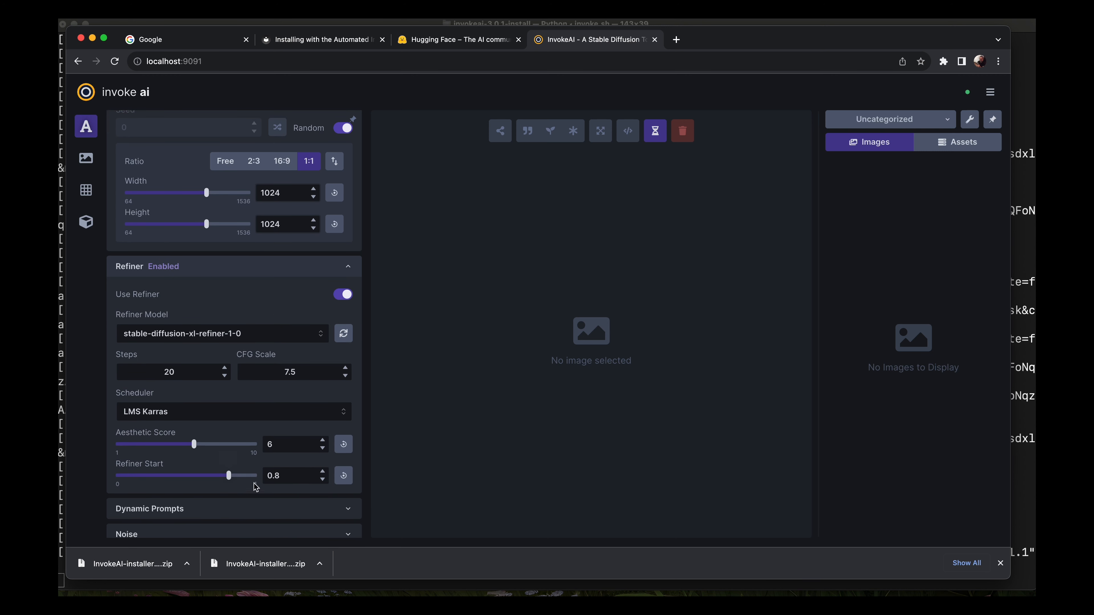
mouse_move(231, 480)
Expand the Dynamic Prompts and Noise settings to examine their options.
scroll(248, 355, down, 1)
click(340, 502)
scroll(340, 505, down, 5)
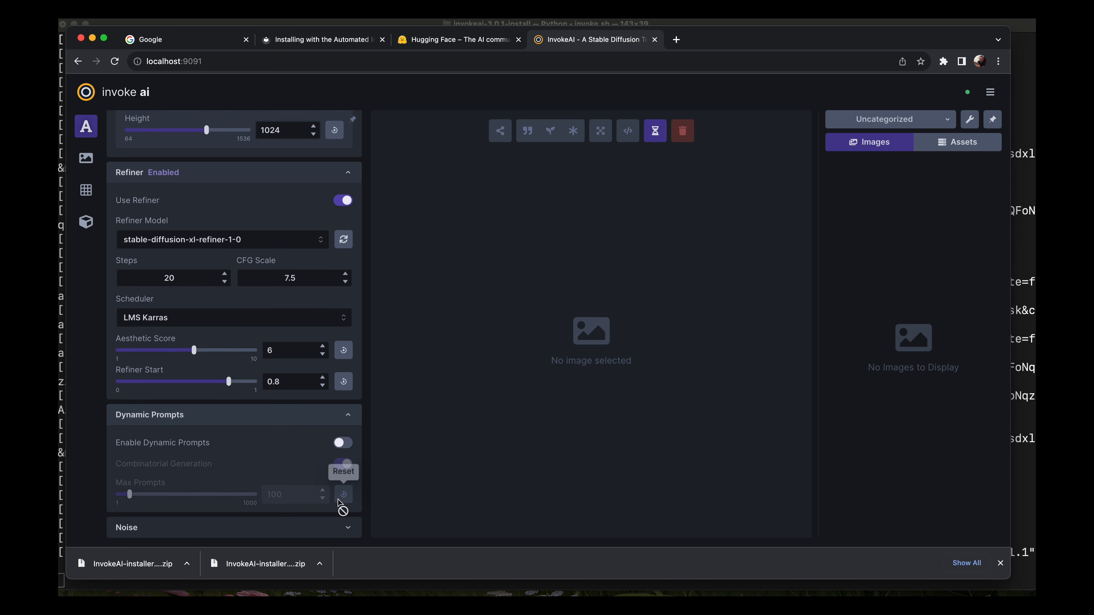
click(343, 530)
scroll(343, 529, down, 3)
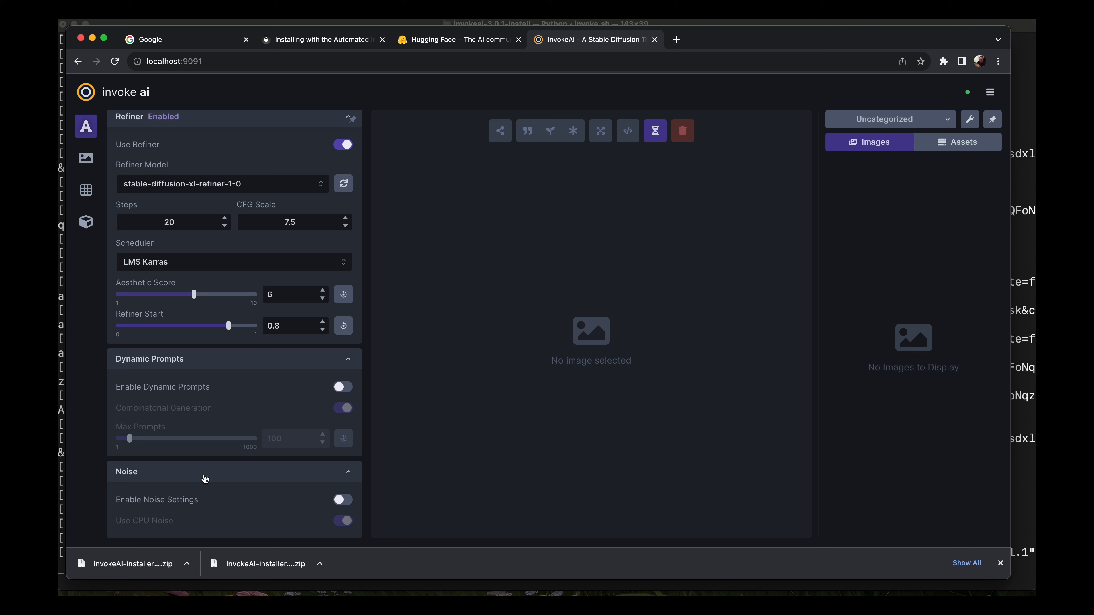
Invoke the image generation for the havanese dog prompt with the configured settings.
scroll(166, 371, up, 5)
scroll(166, 371, up, 15)
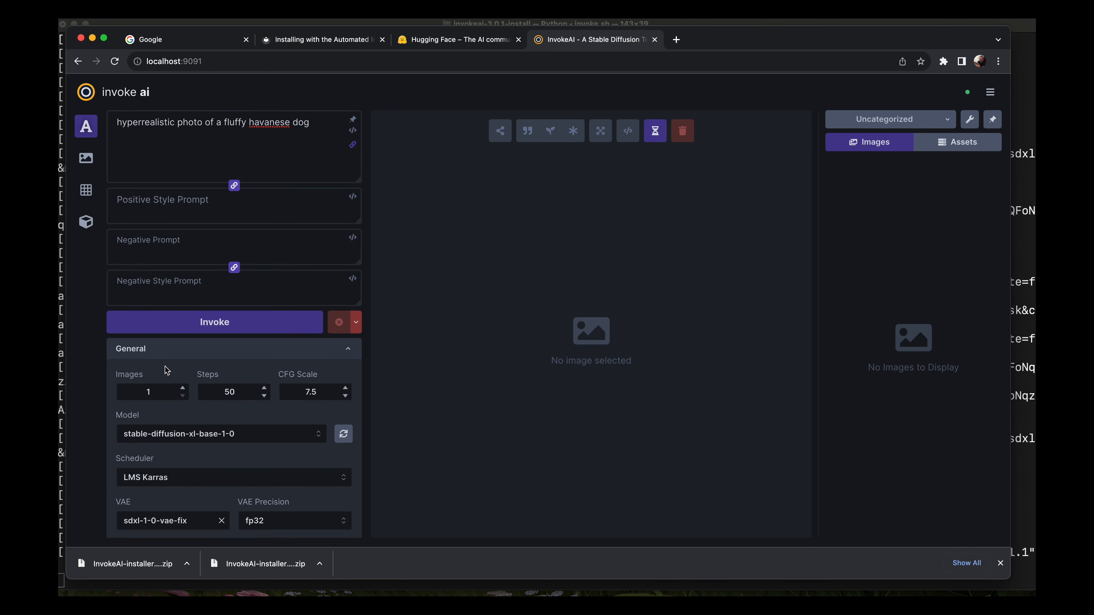
click(258, 329)
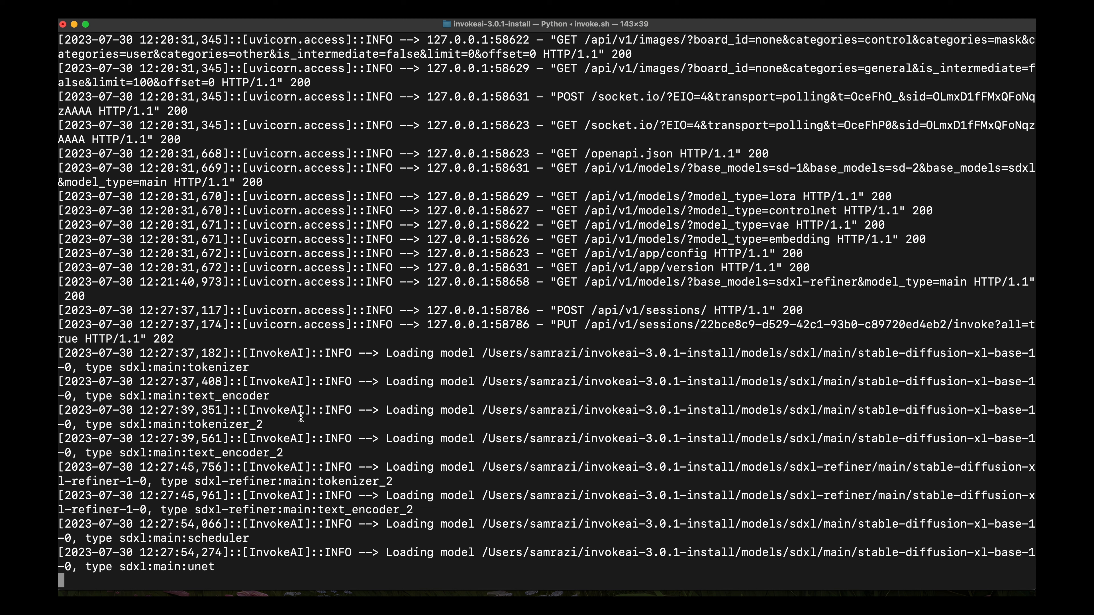
Check the generation progress in the terminal log and return to the InvokeAI page in the browser.
key(super+Tab)
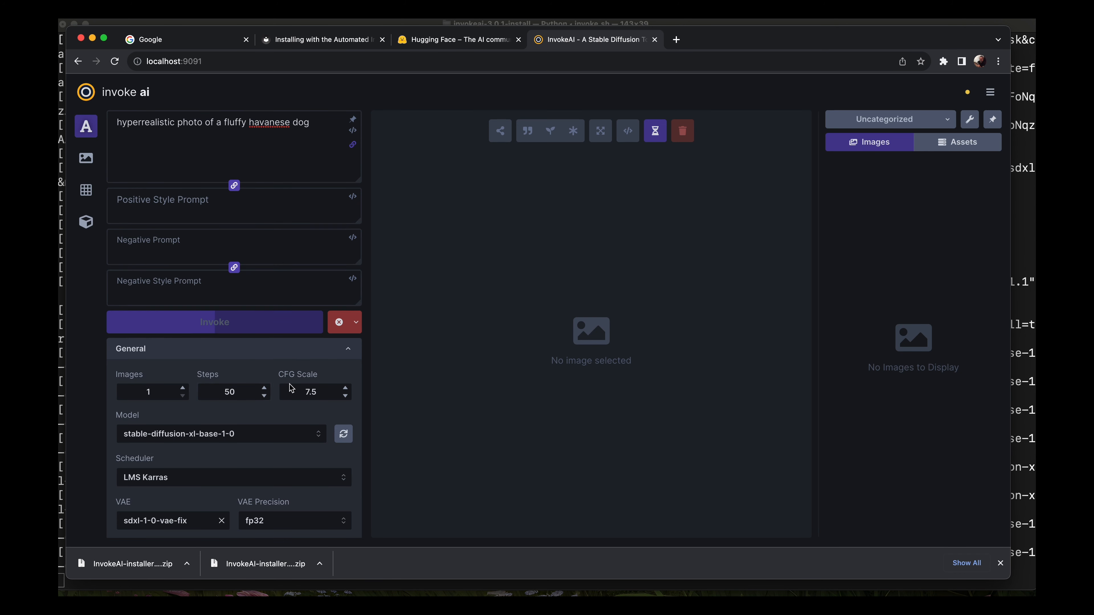
key(super+Tab)
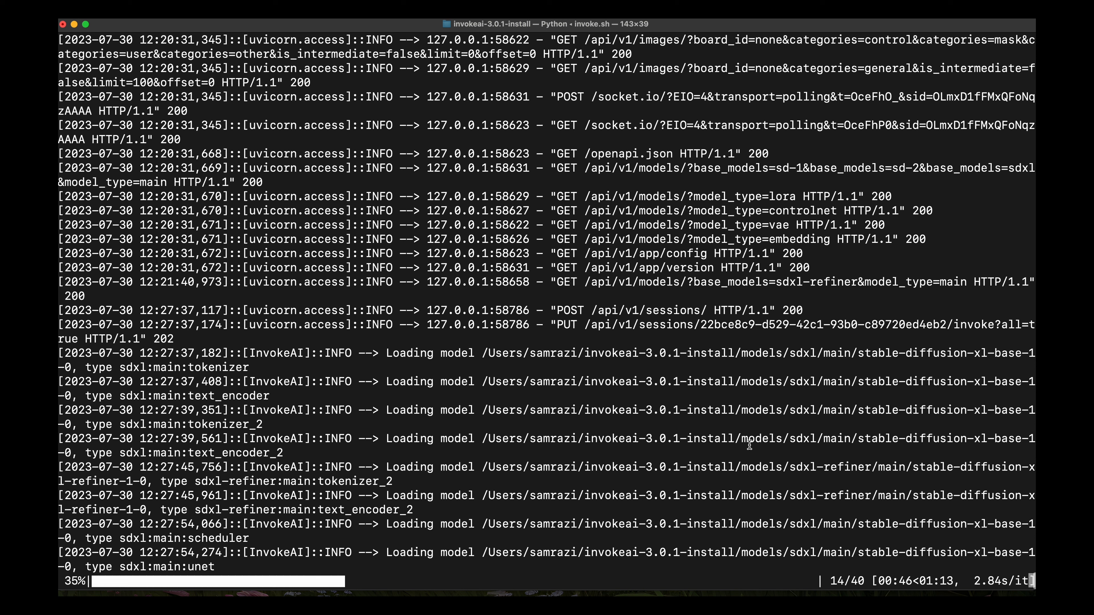
key(super+Tab)
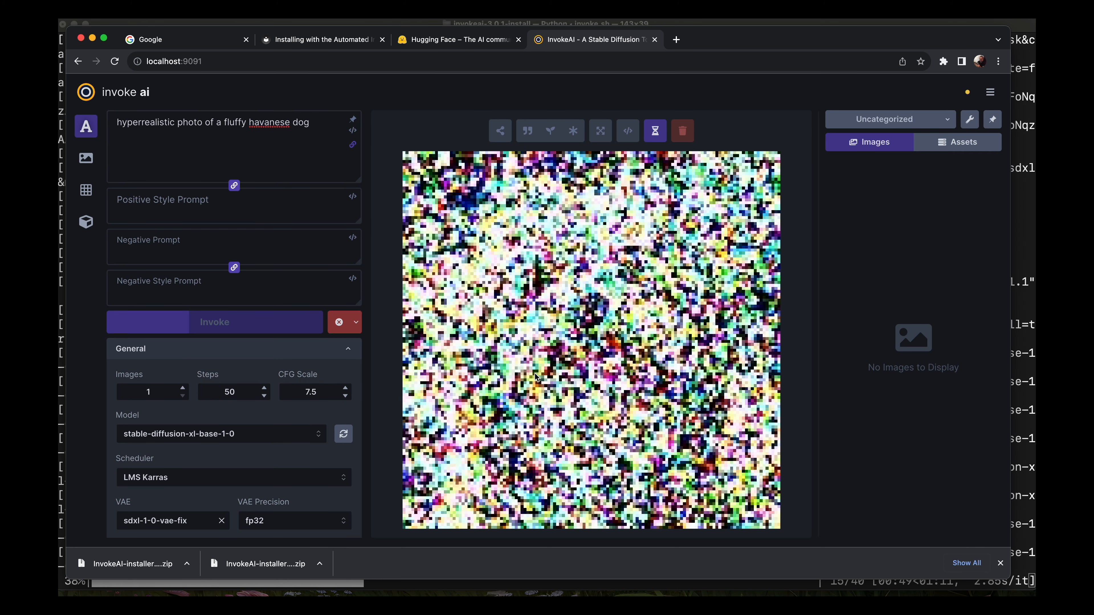